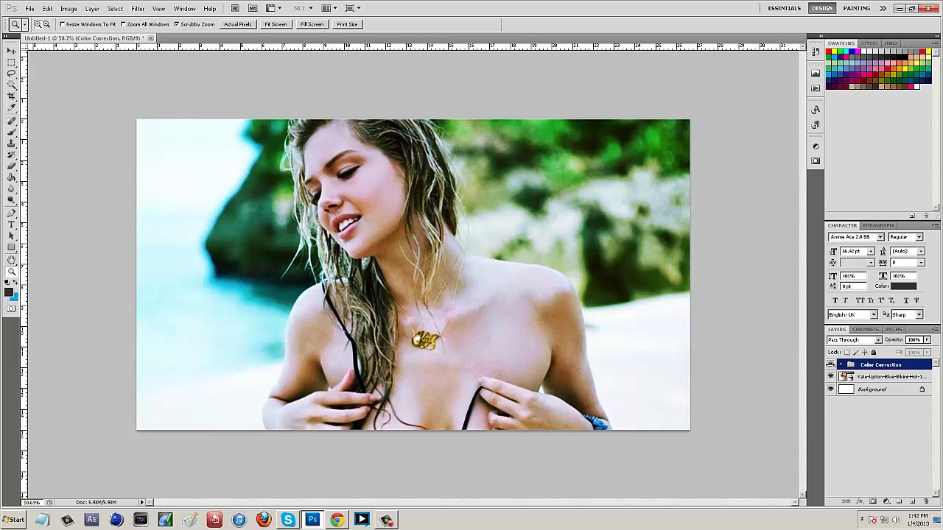
Compare the Color Correction group on and off, leave it hidden, and select the Move tool.
{"action": "left_click", "coordinate": [831, 364]}
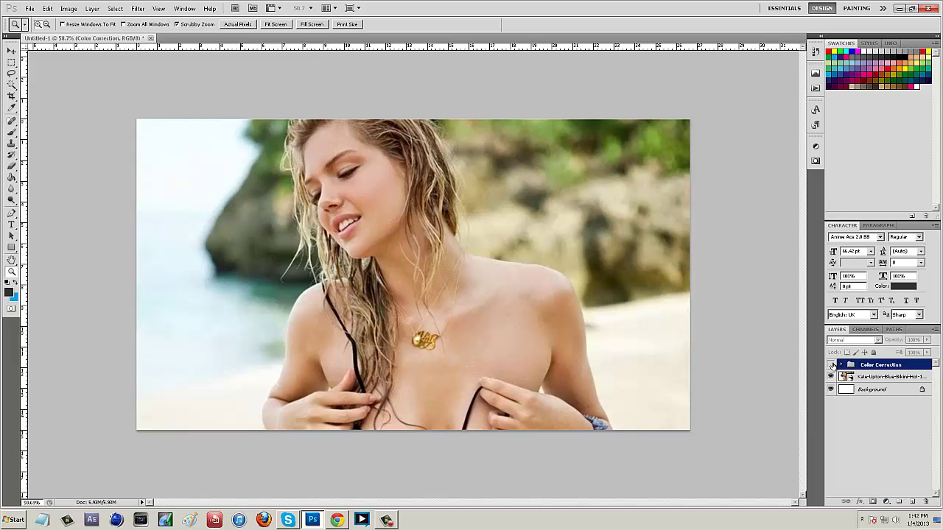
{"action": "left_click", "coordinate": [831, 364]}
{"action": "left_click", "coordinate": [831, 365]}
{"action": "left_click", "coordinate": [831, 365]}
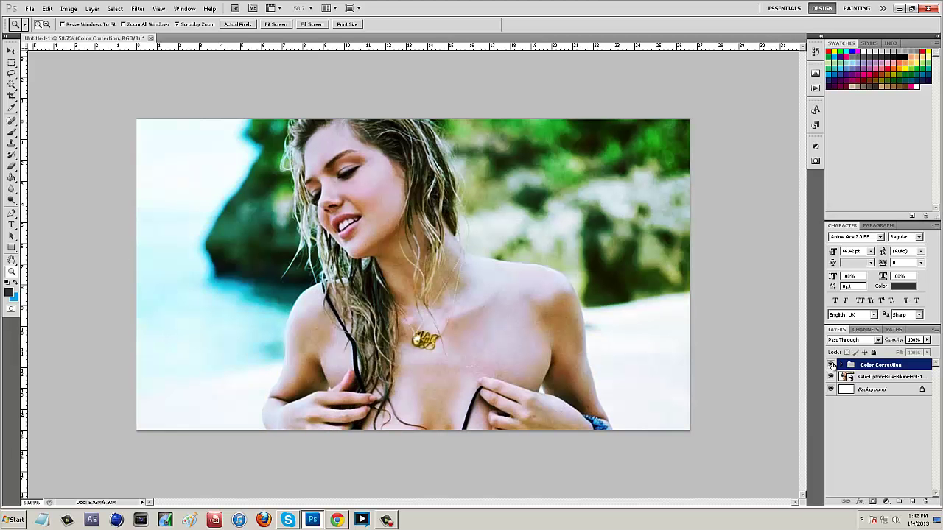
{"action": "left_click", "coordinate": [830, 365]}
{"action": "left_click", "coordinate": [831, 365]}
{"action": "left_click", "coordinate": [831, 365]}
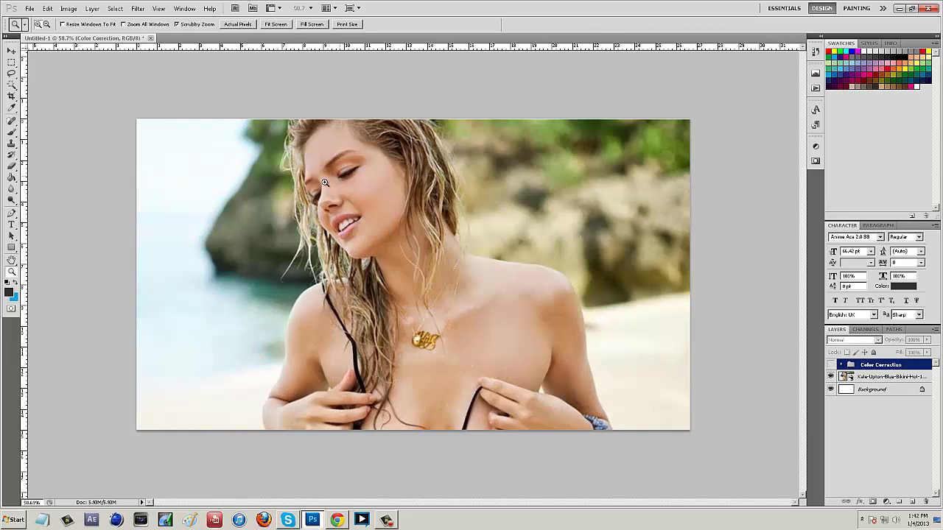
{"action": "left_click", "coordinate": [12, 52]}
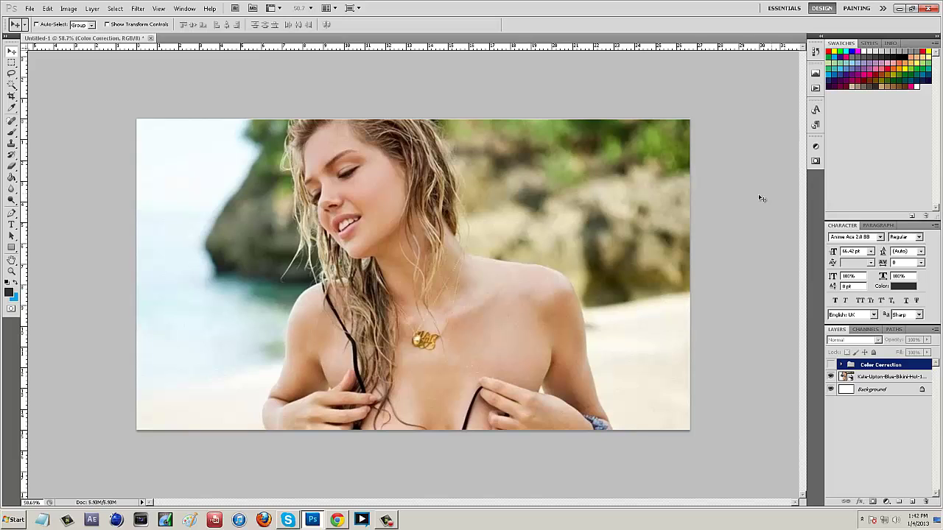
Add a Vibrance adjustment layer with vibrance raised to about +50.
{"action": "left_click", "coordinate": [816, 148]}
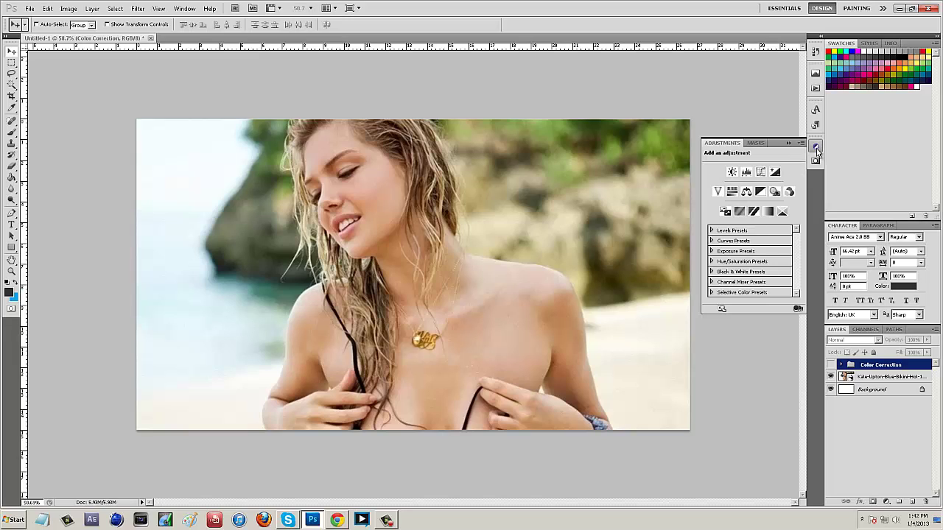
{"action": "left_click", "coordinate": [717, 192]}
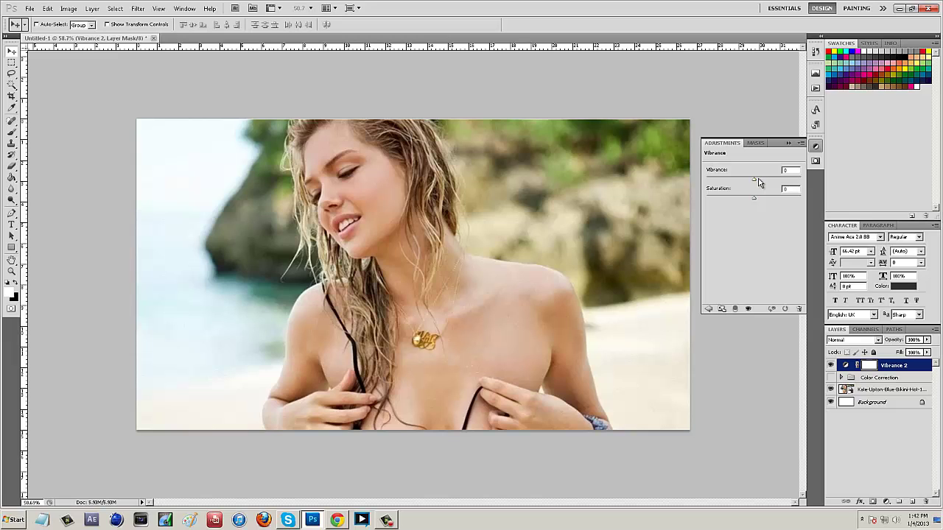
{"action": "left_click_drag", "start_coordinate": [755, 180], "coordinate": [689, 198]}
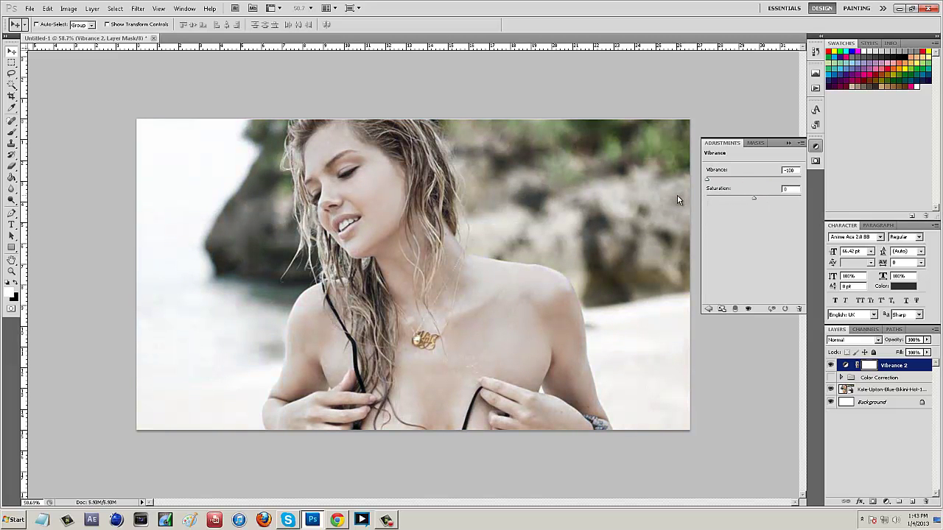
{"action": "left_click_drag", "start_coordinate": [728, 195], "coordinate": [764, 173]}
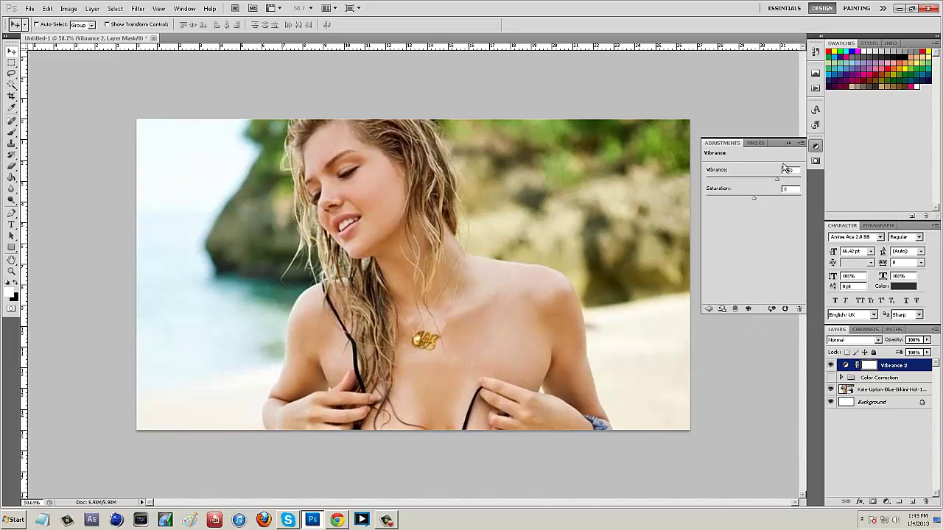
{"action": "left_click", "coordinate": [707, 309]}
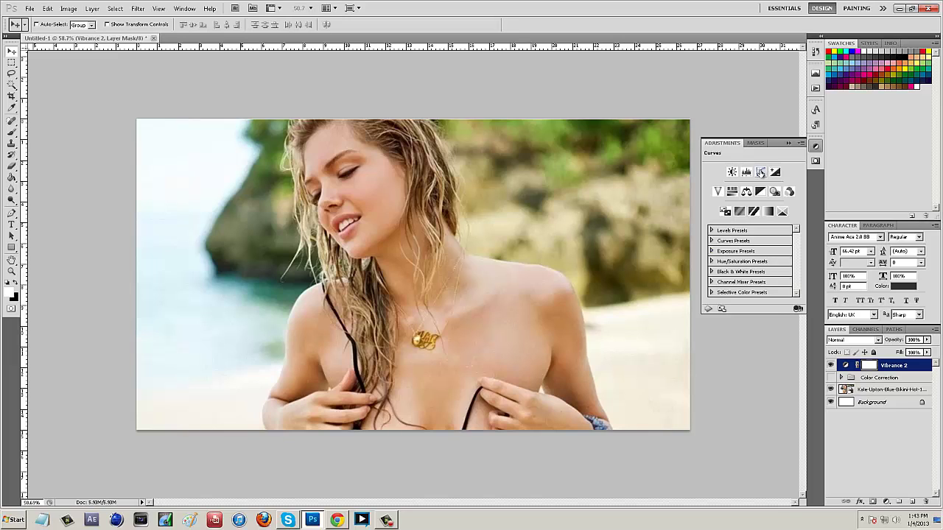
Add a Curves layer with lifted highlights and lowered shadows, using output values around 20.
{"action": "left_click", "coordinate": [761, 172]}
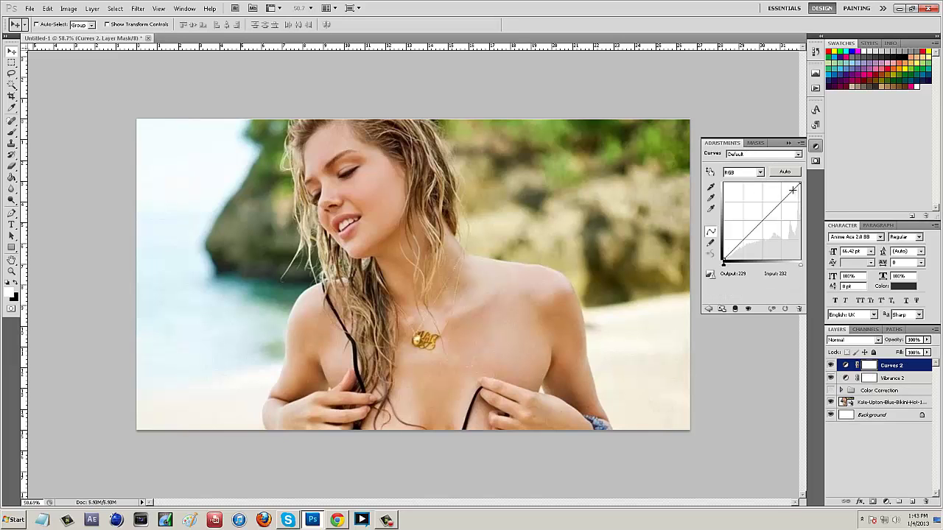
{"action": "left_click_drag", "start_coordinate": [792, 190], "coordinate": [794, 187]}
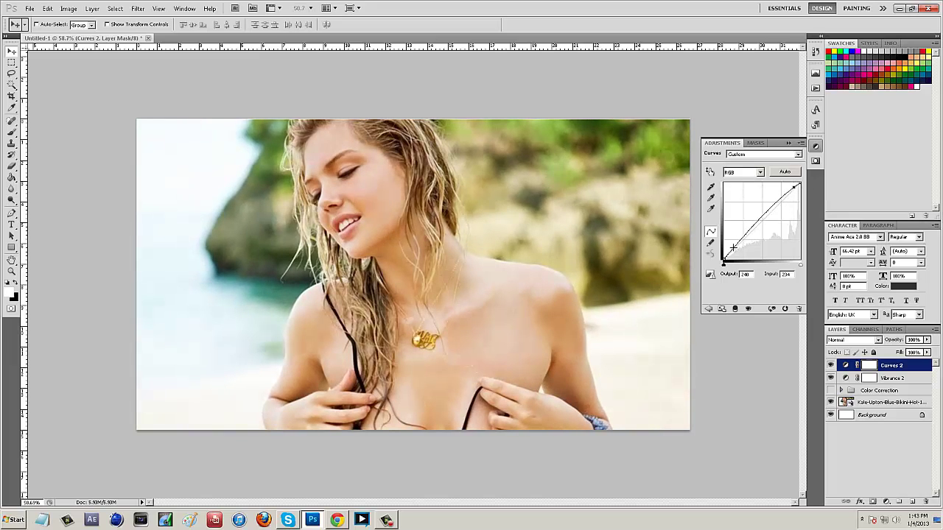
{"action": "left_click_drag", "start_coordinate": [733, 249], "coordinate": [733, 252]}
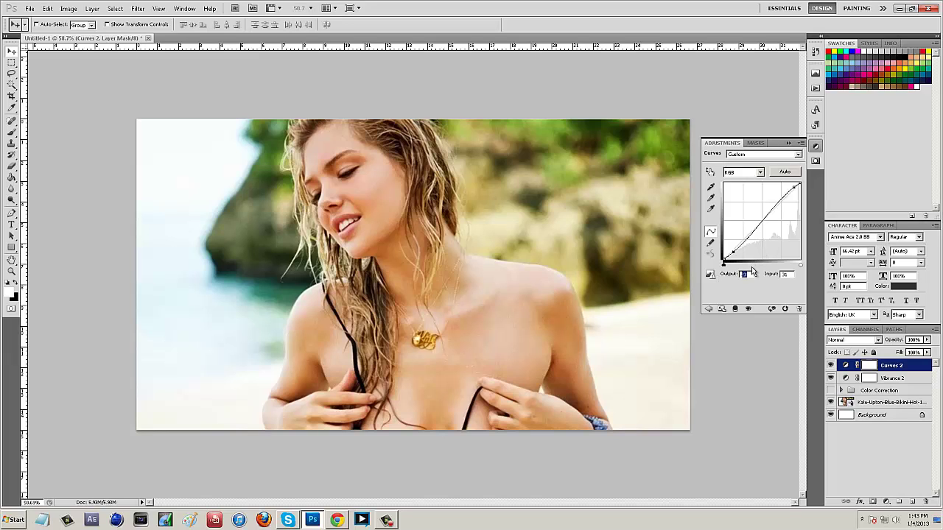
{"action": "type", "text": "20"}
{"action": "key", "text": "Tab"}
{"action": "type", "text": "20"}
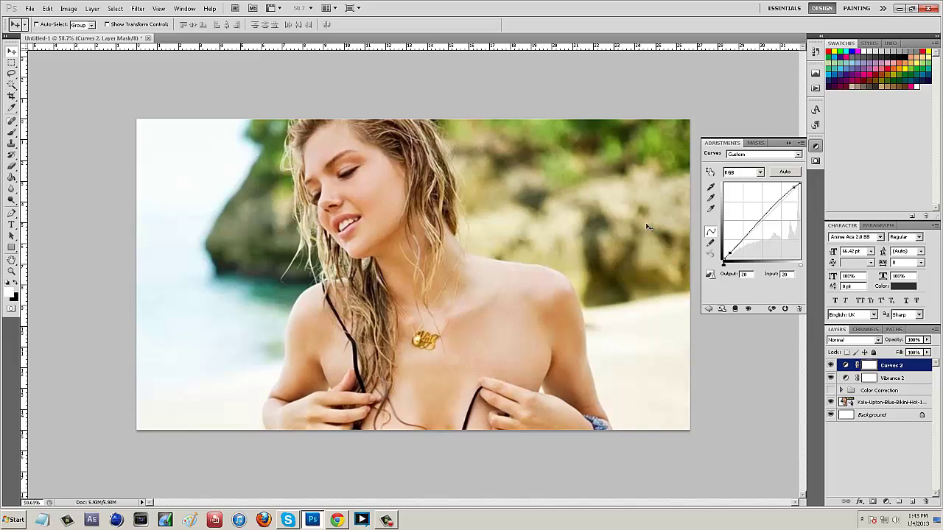
{"action": "double_click", "coordinate": [746, 274]}
{"action": "type", "text": "15"}
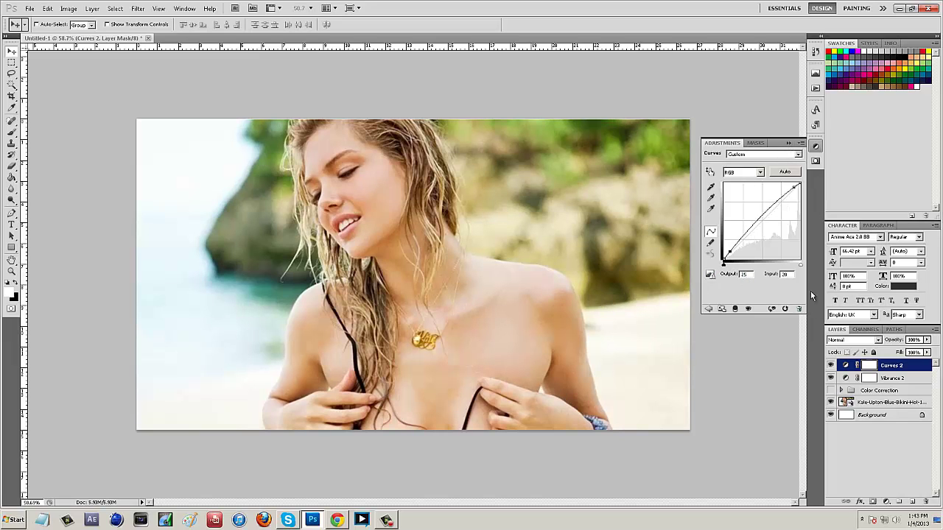
{"action": "key", "text": "ctrl+z"}
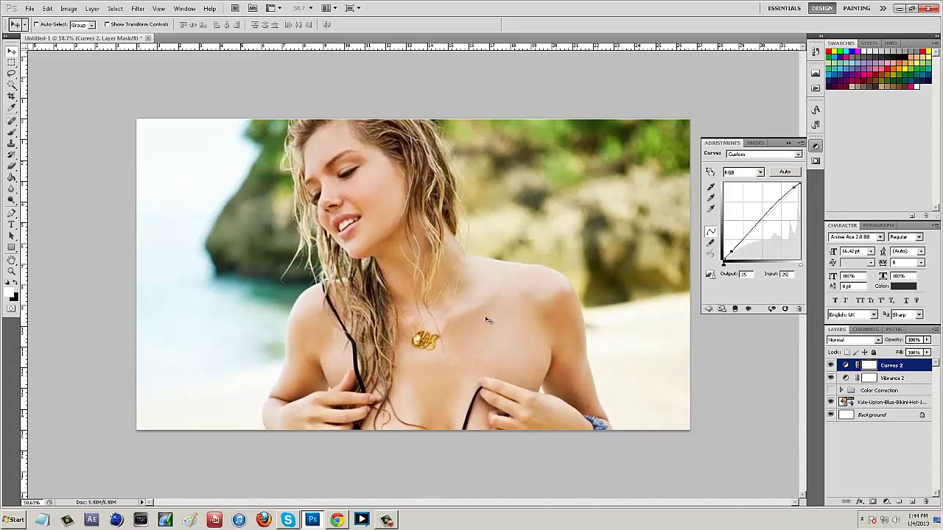
{"action": "left_click", "coordinate": [707, 309]}
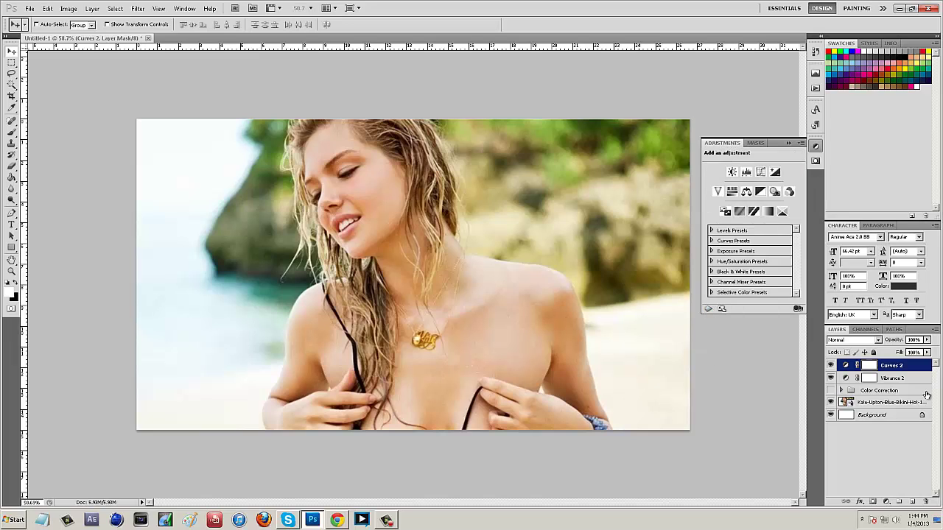
Compare Curves 2 and Vibrance 2 on and off, leaving both effects visible.
{"action": "left_click", "coordinate": [831, 366]}
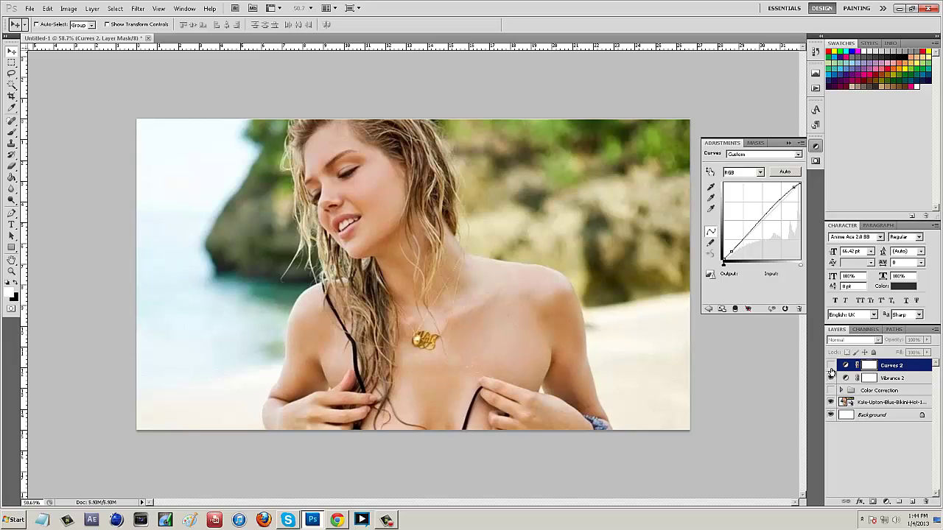
{"action": "left_click", "coordinate": [831, 367]}
{"action": "left_click", "coordinate": [830, 378]}
{"action": "left_click", "coordinate": [830, 366]}
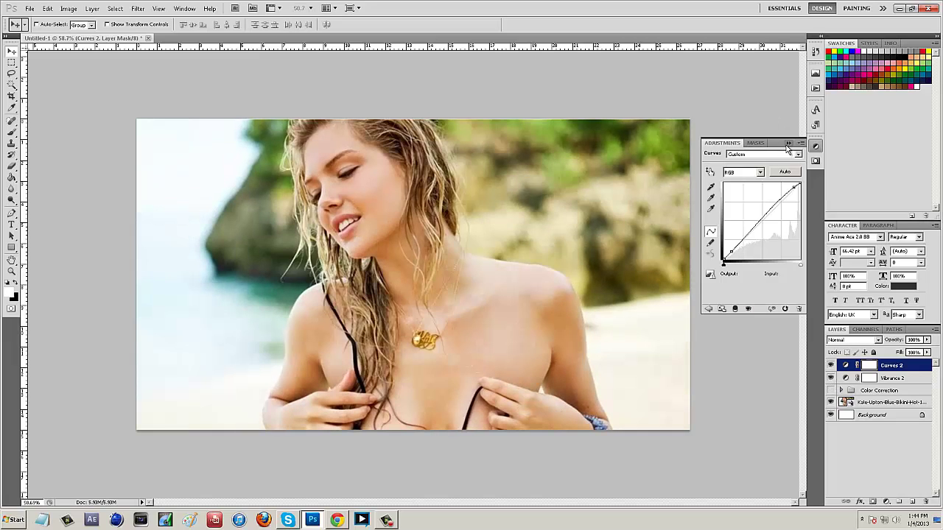
{"action": "left_click", "coordinate": [709, 310]}
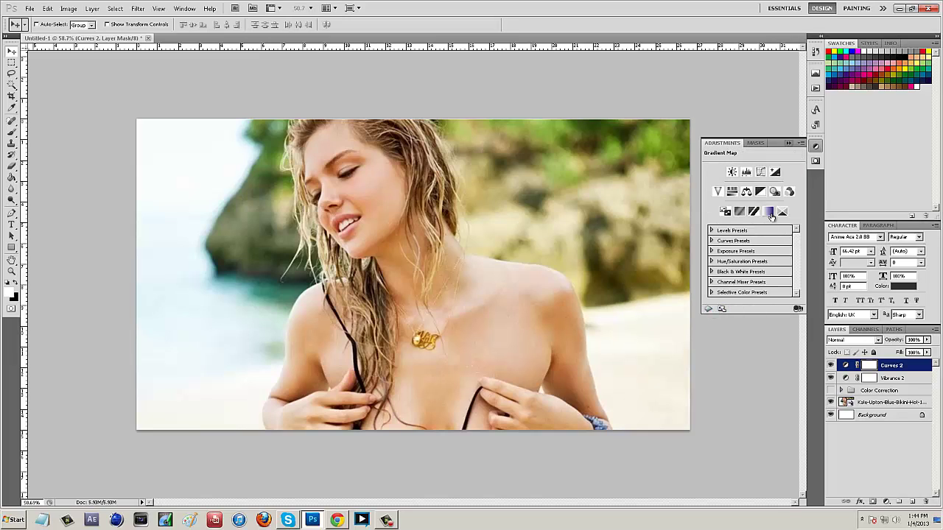
Add a Gradient Map layer and set its dark stop to a dark grey.
{"action": "left_click", "coordinate": [769, 213]}
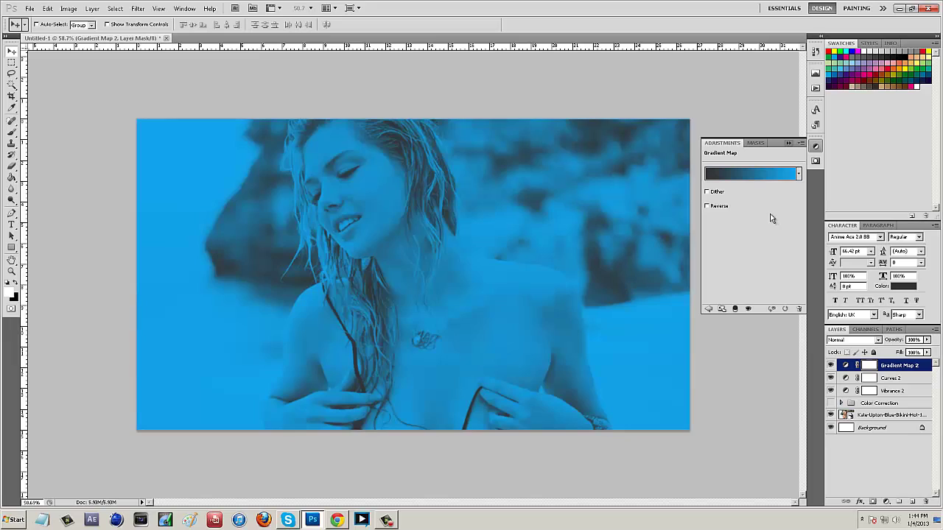
{"action": "left_click", "coordinate": [726, 174]}
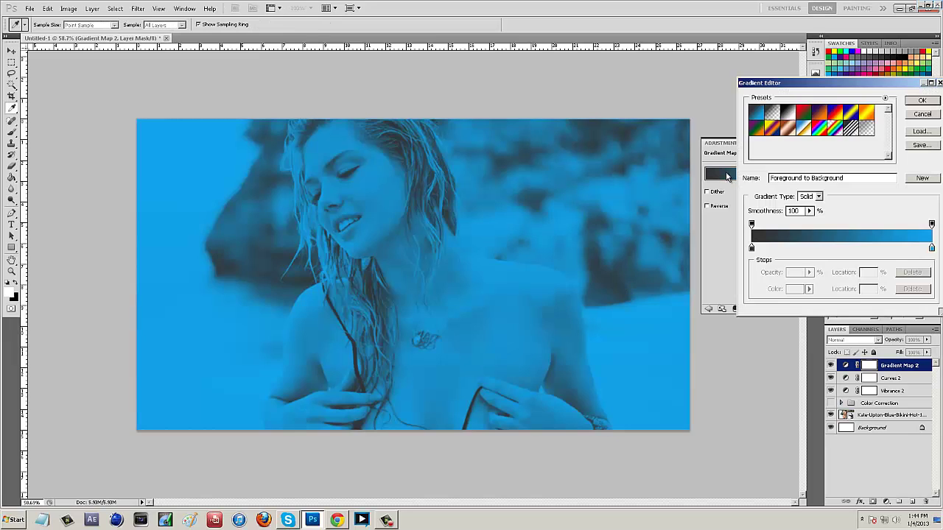
{"action": "double_click", "coordinate": [751, 247]}
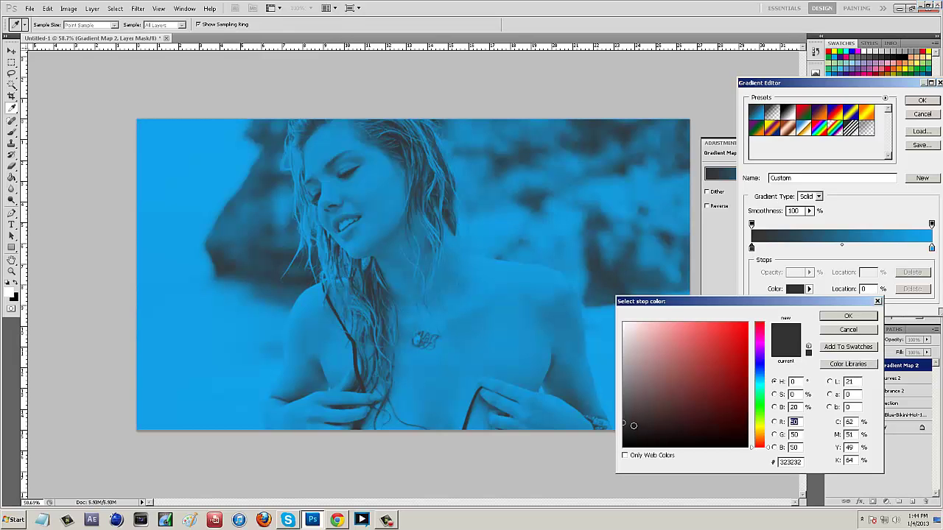
{"action": "left_click", "coordinate": [621, 414]}
{"action": "left_click", "coordinate": [623, 413]}
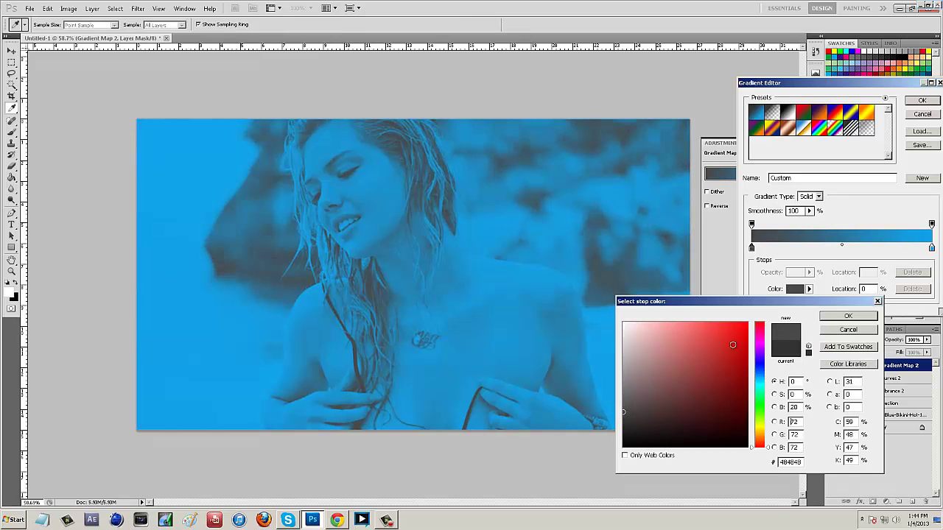
{"action": "left_click", "coordinate": [824, 320]}
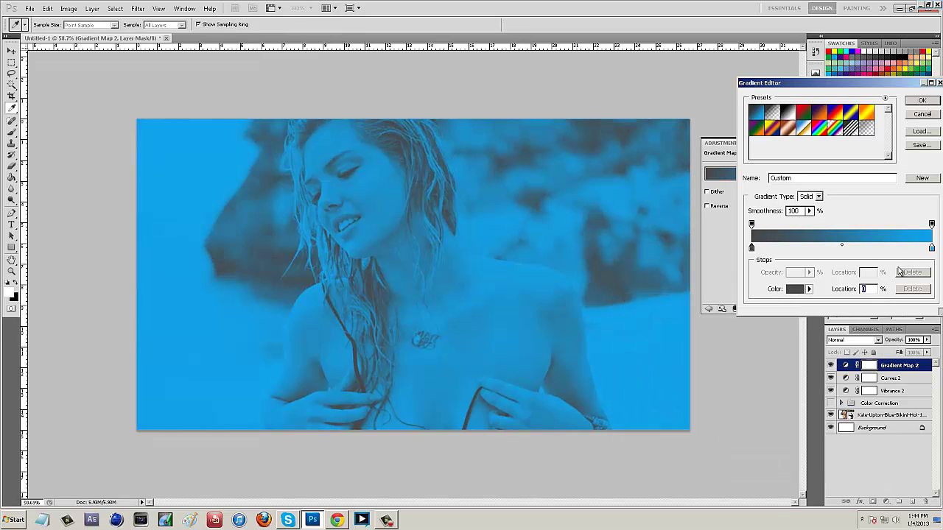
Set the gradient's light stop to cyan #12ebe8 and apply the gradient.
{"action": "double_click", "coordinate": [931, 248]}
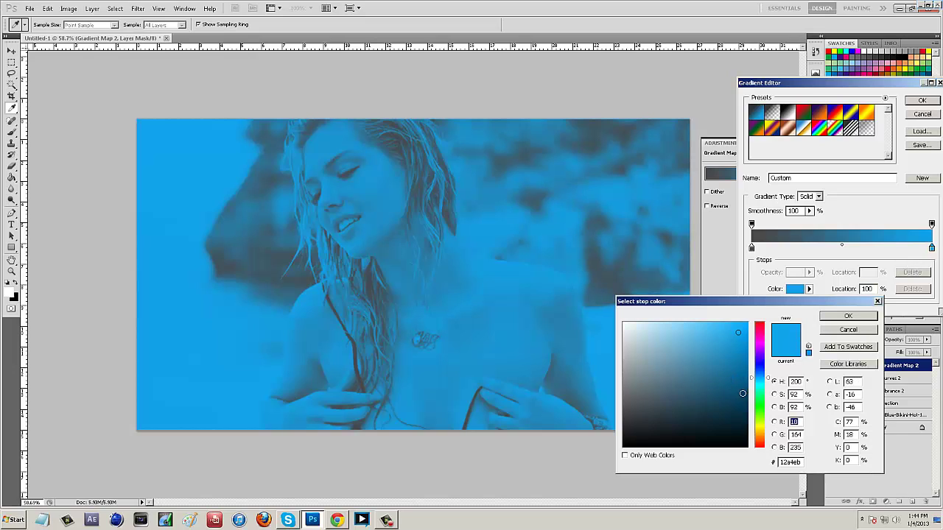
{"action": "left_click_drag", "start_coordinate": [759, 395], "coordinate": [756, 451]}
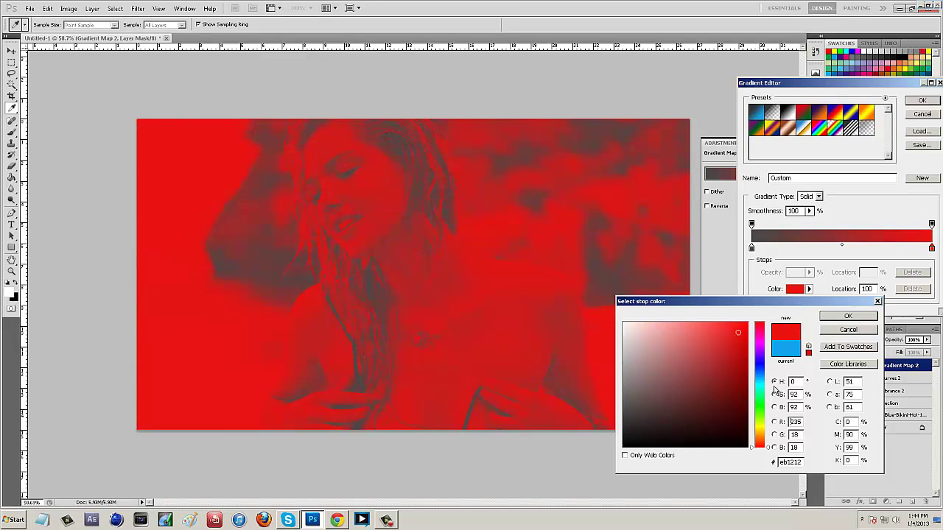
{"action": "left_click", "coordinate": [762, 409]}
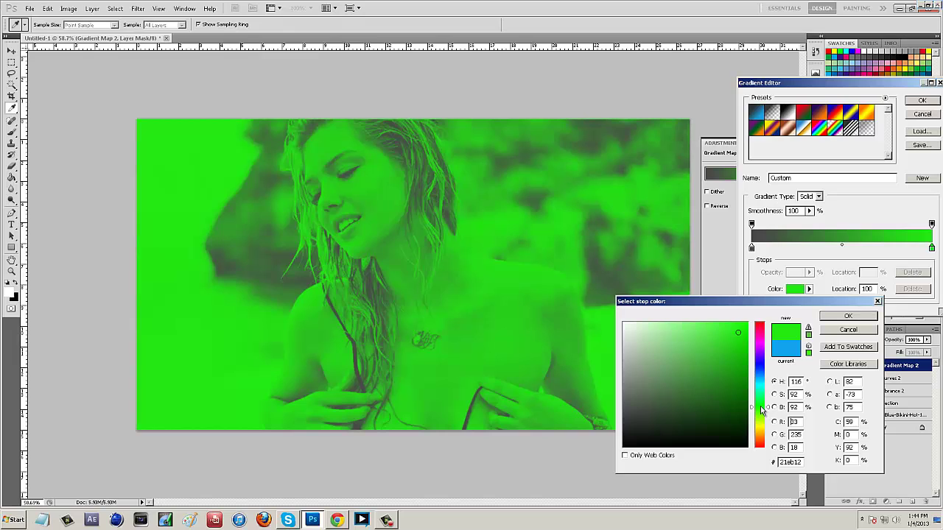
{"action": "left_click", "coordinate": [763, 387]}
{"action": "left_click", "coordinate": [765, 381]}
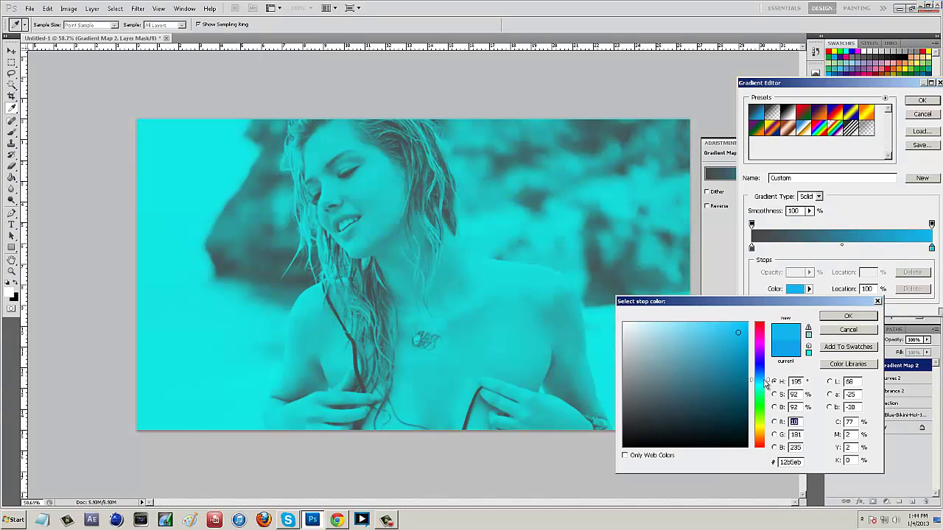
{"action": "left_click", "coordinate": [764, 386]}
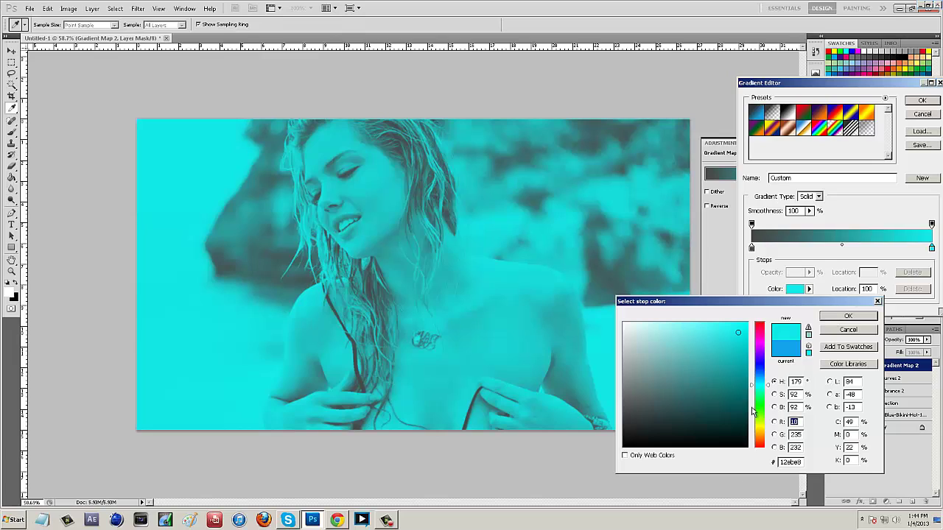
{"action": "double_click", "coordinate": [782, 462]}
{"action": "left_click", "coordinate": [848, 316]}
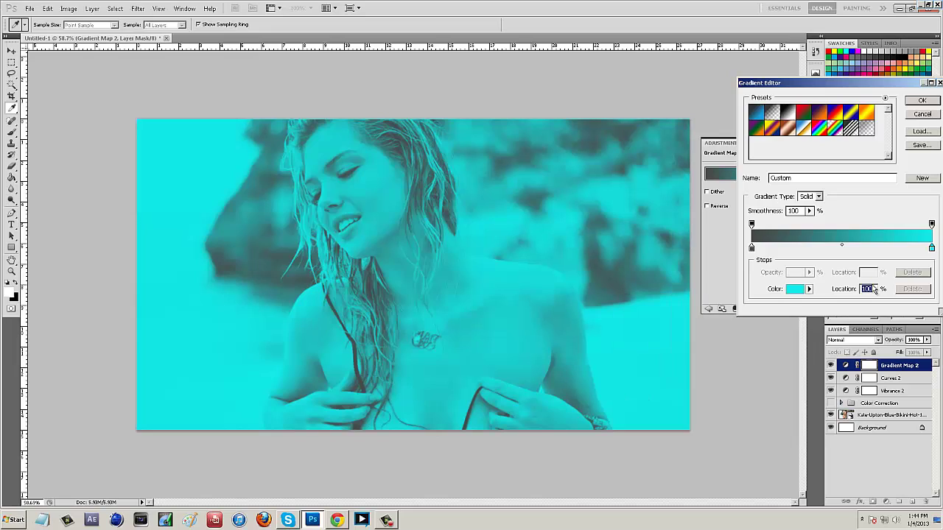
{"action": "left_click", "coordinate": [920, 101]}
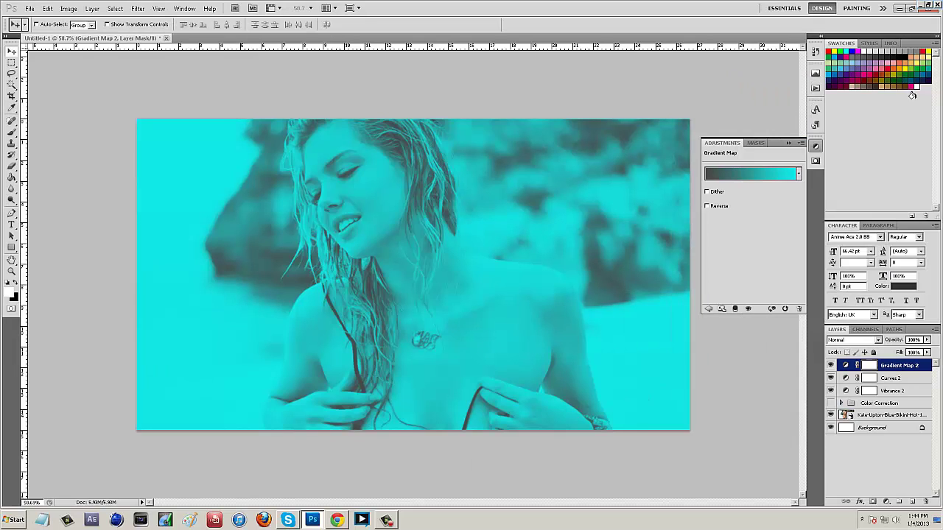
Set Gradient Map 2's blend mode to Overlay and reopen its settings.
{"action": "left_click", "coordinate": [789, 144]}
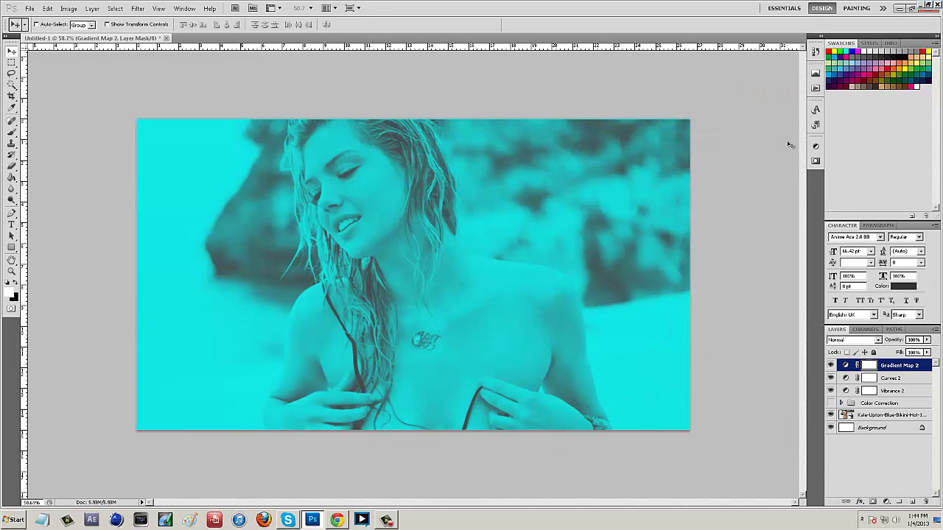
{"action": "left_click", "coordinate": [844, 341]}
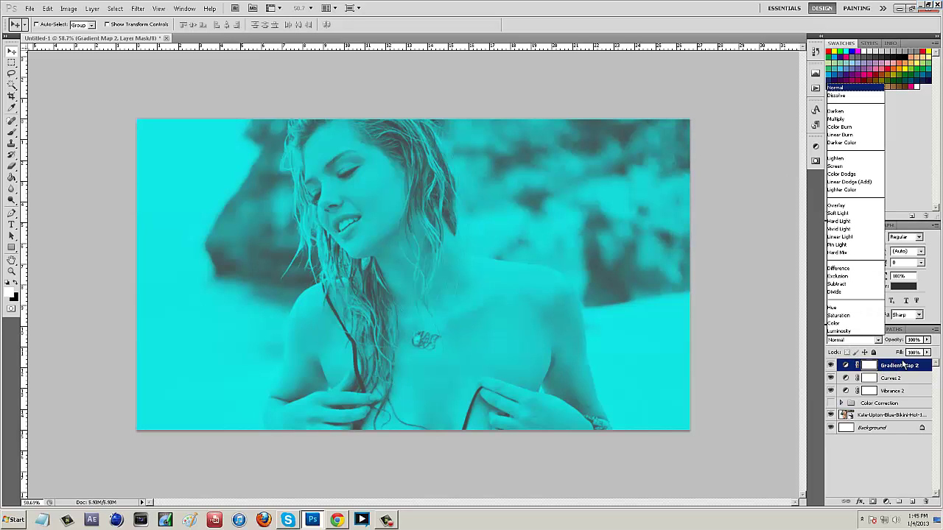
{"action": "left_click", "coordinate": [839, 206]}
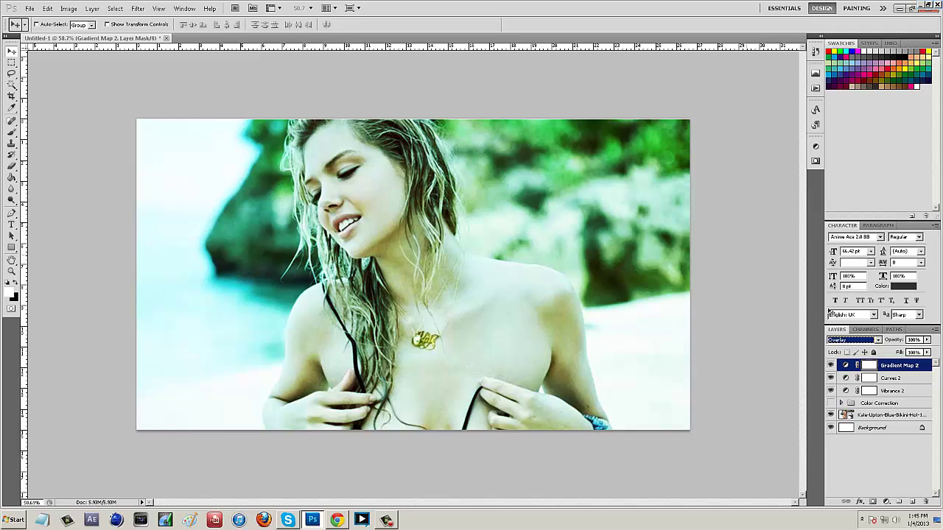
{"action": "double_click", "coordinate": [845, 366]}
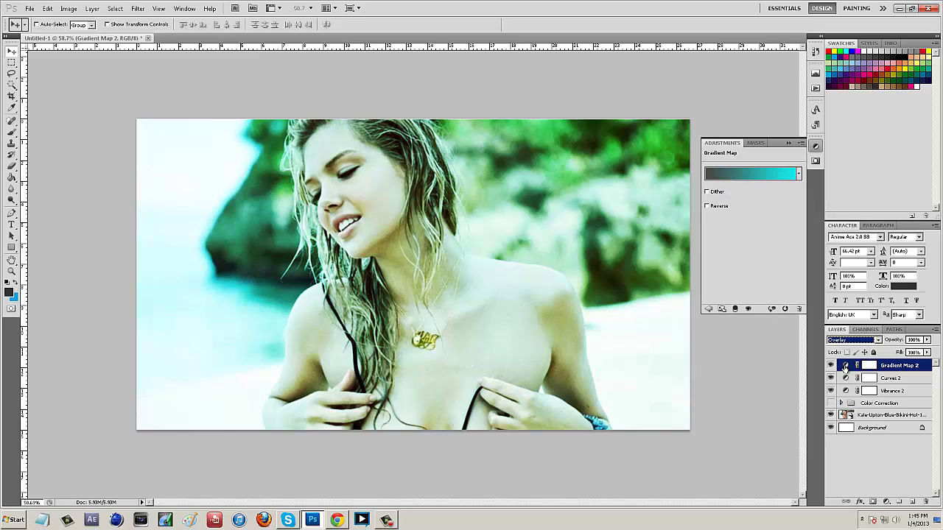
Edit the gradient's light stop colour, trying teal, green and yellow hues.
{"action": "left_click", "coordinate": [755, 174]}
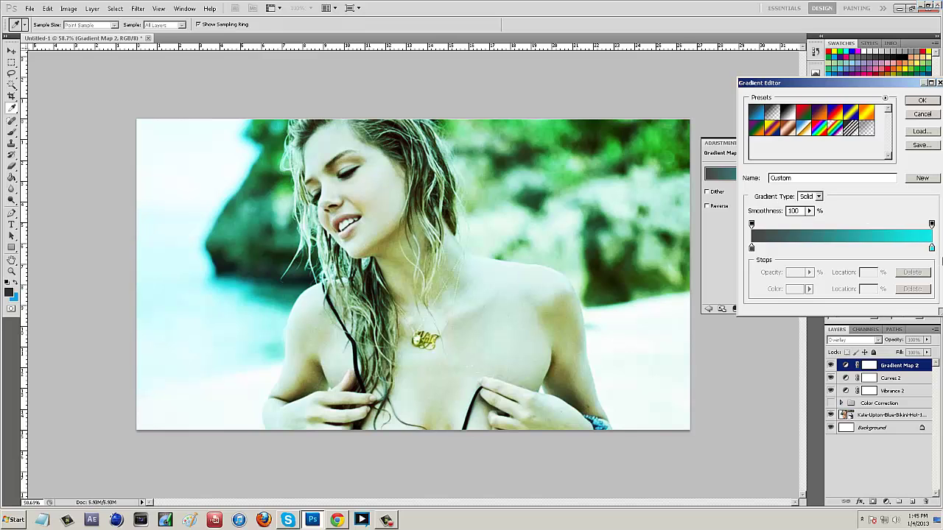
{"action": "double_click", "coordinate": [931, 248]}
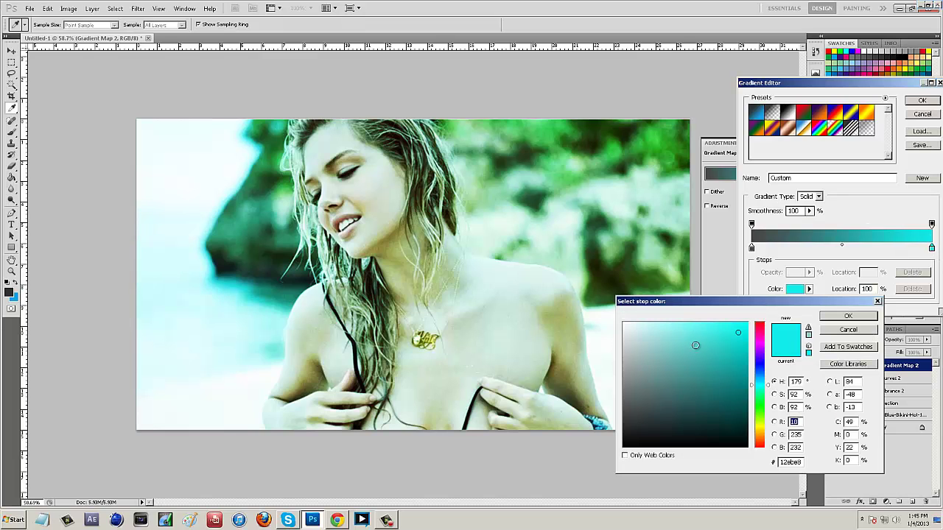
{"action": "left_click", "coordinate": [723, 373]}
{"action": "left_click_drag", "start_coordinate": [757, 401], "coordinate": [757, 415]}
{"action": "left_click_drag", "start_coordinate": [757, 430], "coordinate": [756, 414]}
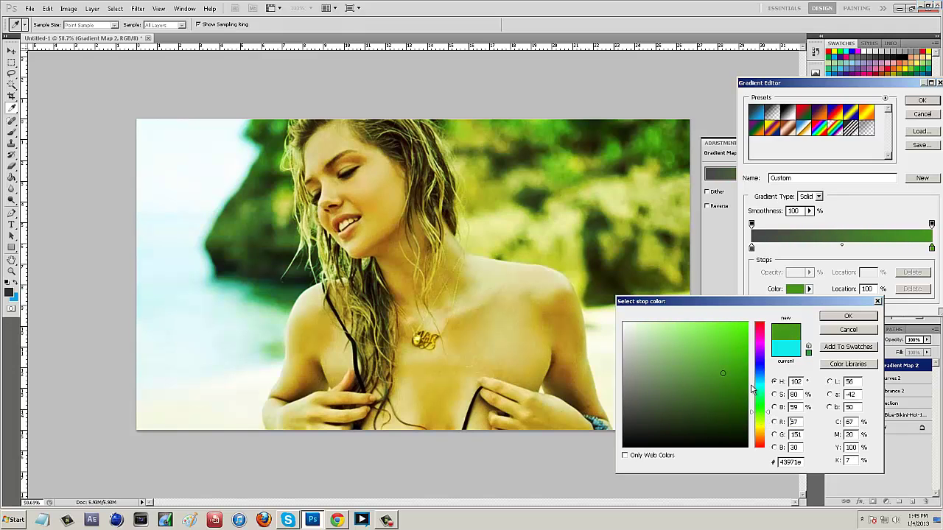
{"action": "left_click", "coordinate": [734, 326]}
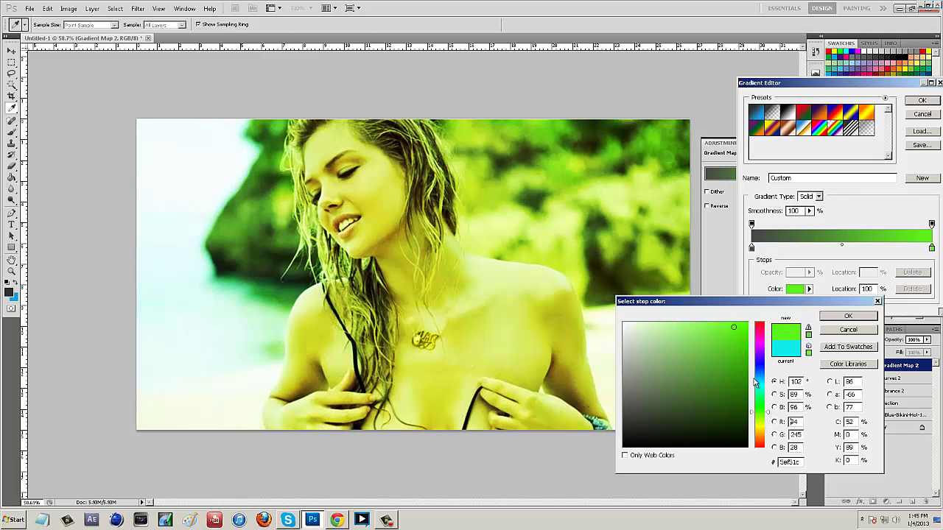
{"action": "left_click", "coordinate": [759, 428]}
{"action": "left_click_drag", "start_coordinate": [726, 337], "coordinate": [654, 324]}
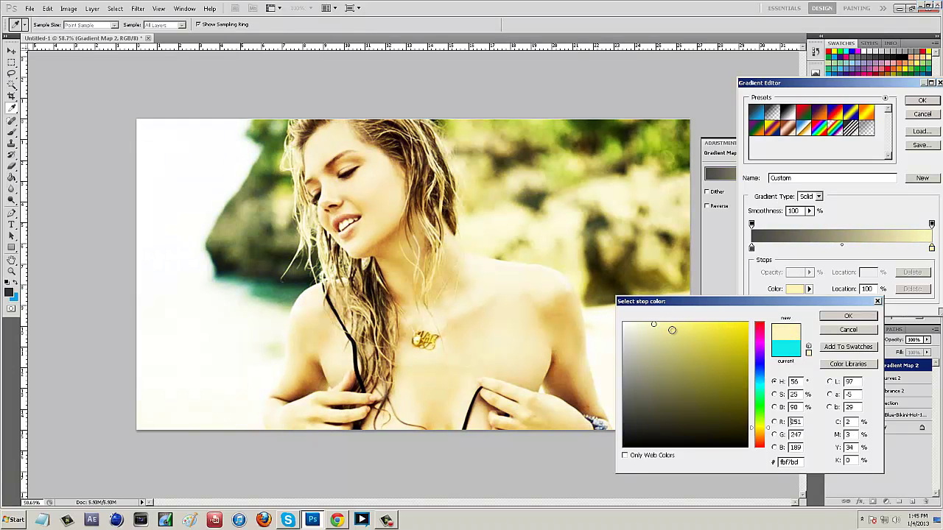
Make the light stop a fully saturated sky blue #00b4ff and apply the gradient.
{"action": "left_click", "coordinate": [770, 379]}
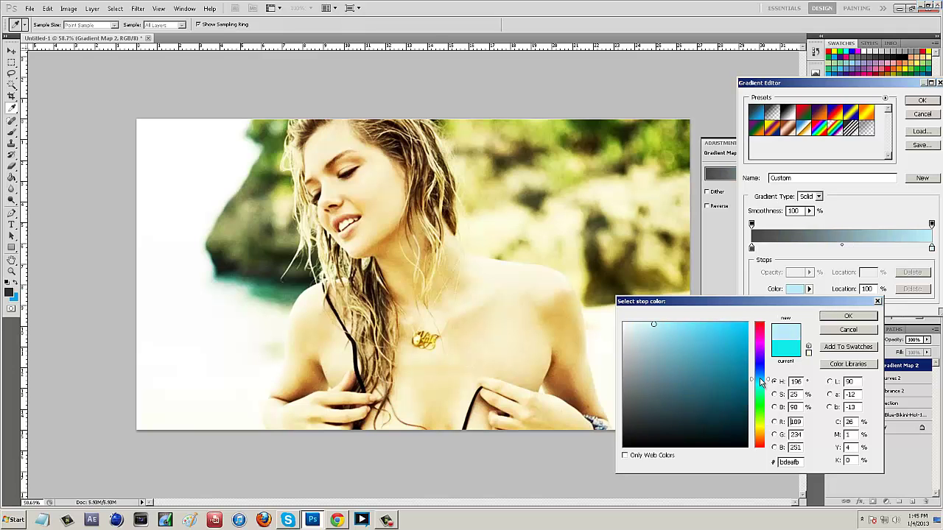
{"action": "left_click", "coordinate": [730, 319]}
{"action": "left_click_drag", "start_coordinate": [722, 324], "coordinate": [747, 324]}
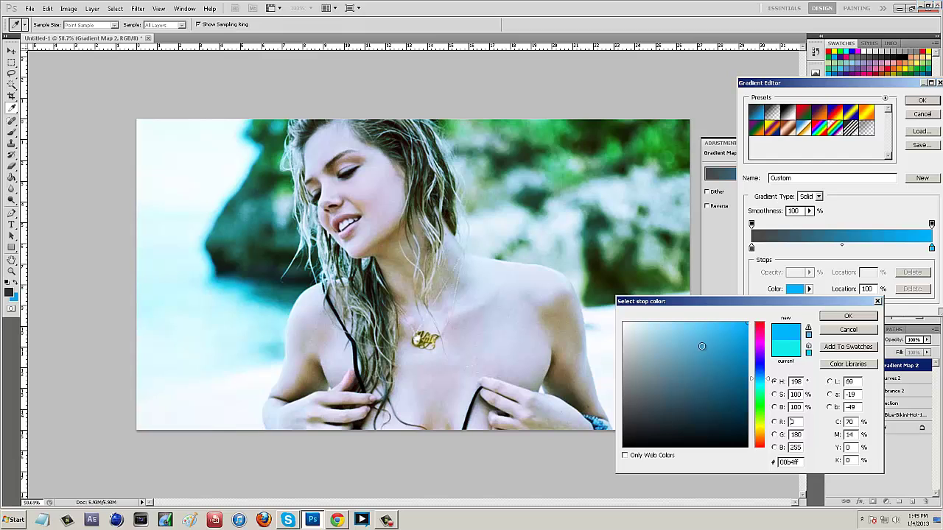
{"action": "left_click", "coordinate": [848, 316]}
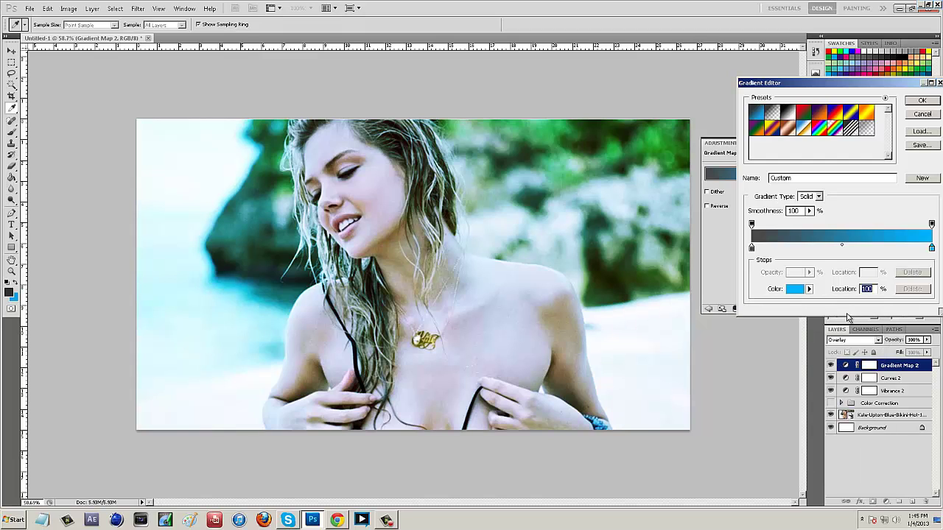
{"action": "left_click", "coordinate": [922, 100]}
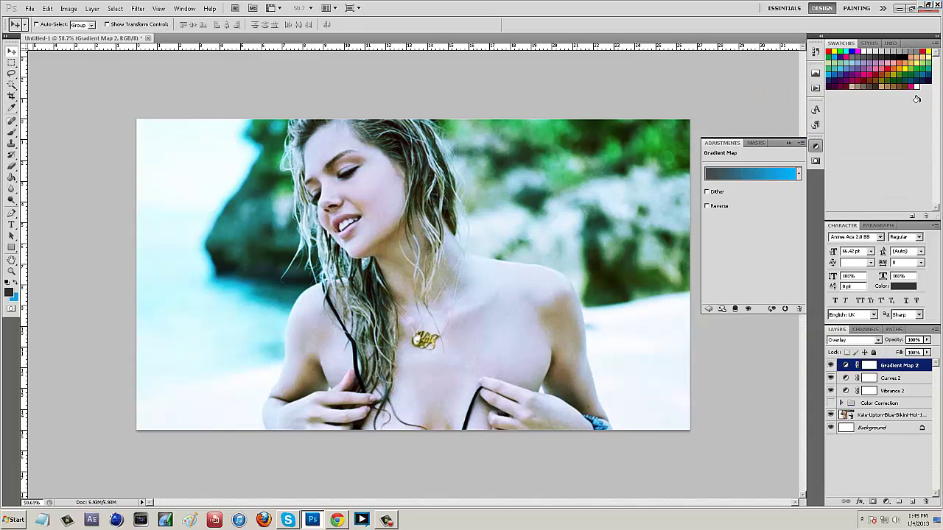
Select Vibrance 2, Curves 2 and Gradient Map 2 and group them with Ctrl+G.
{"action": "left_click", "coordinate": [789, 143]}
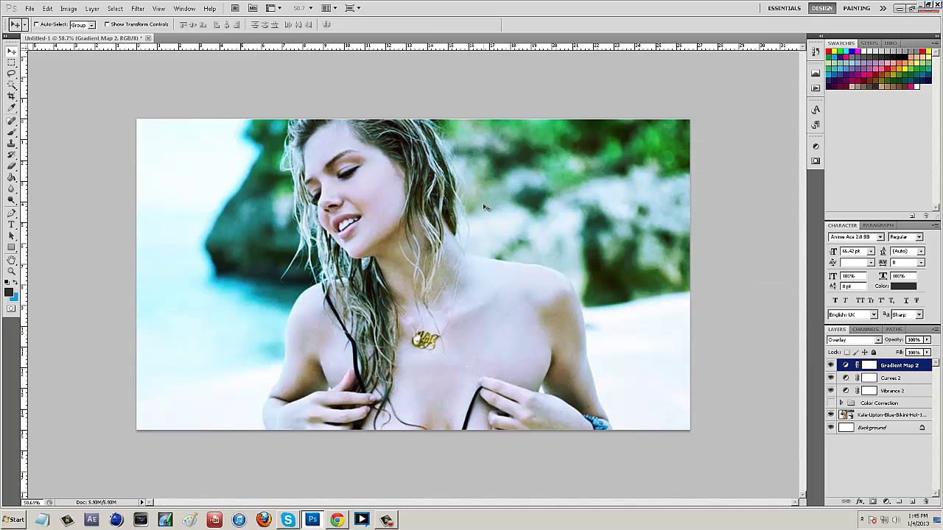
{"action": "left_click", "coordinate": [900, 391], "text": "shift"}
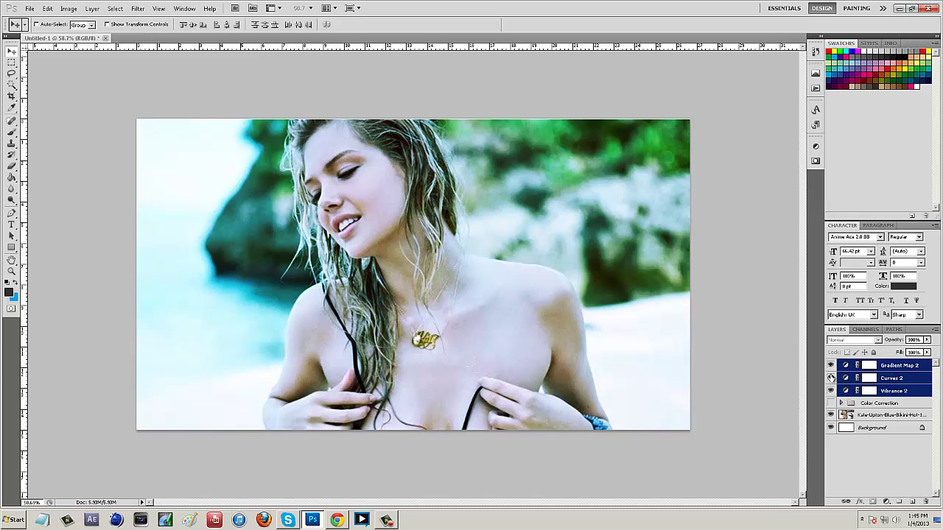
{"action": "key", "text": "ctrl+g"}
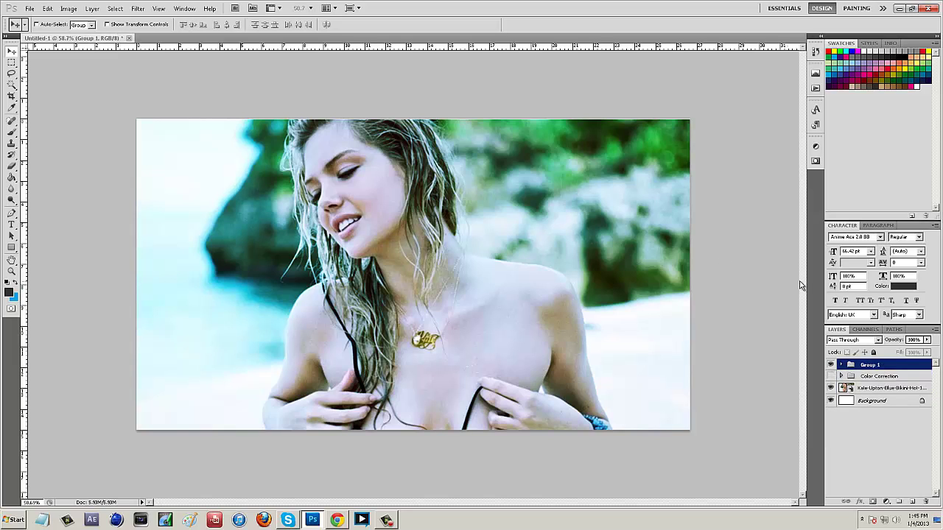
Compare Group 1 on and off, ending with the colour grade visible.
{"action": "left_click", "coordinate": [831, 365]}
{"action": "left_click", "coordinate": [831, 366]}
{"action": "left_click", "coordinate": [831, 365]}
{"action": "left_click", "coordinate": [831, 366]}
{"action": "left_click", "coordinate": [831, 366]}
{"action": "left_click", "coordinate": [831, 366]}
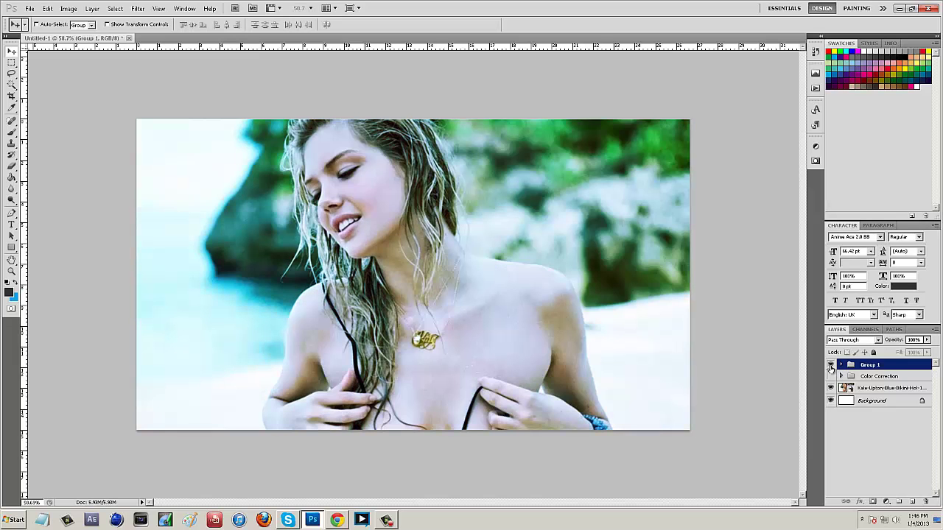